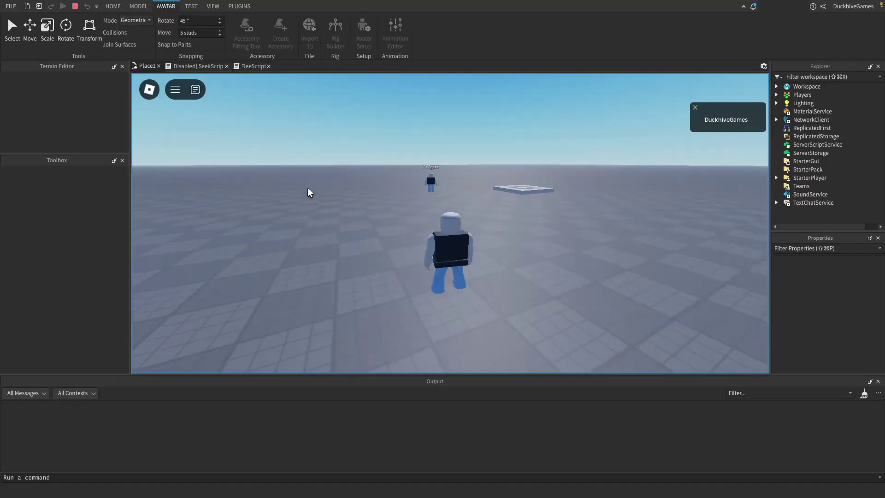
# Walk the player character forward while the AI Agent seeks it during the playtest
pyautogui.press('w')
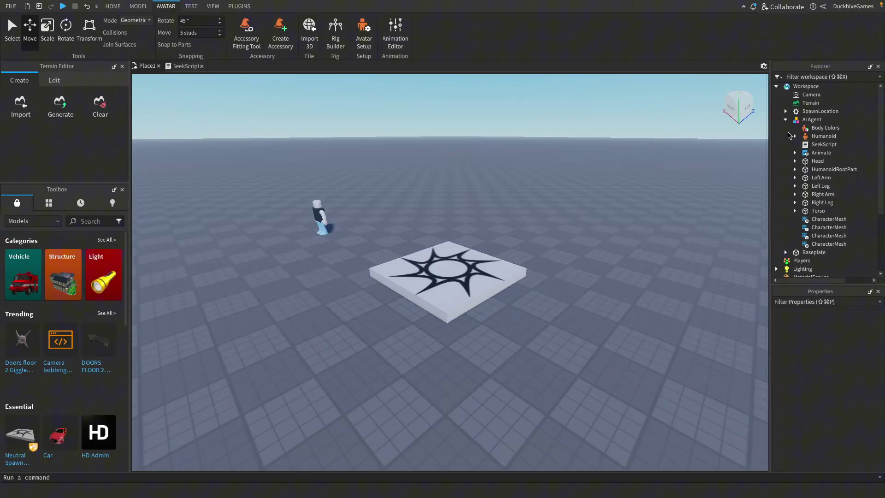
# Duplicate the AI Agent's SeekScript to create the copy that becomes FleeScript
pyautogui.click(829, 145)
pyautogui.rightClick(830, 145)
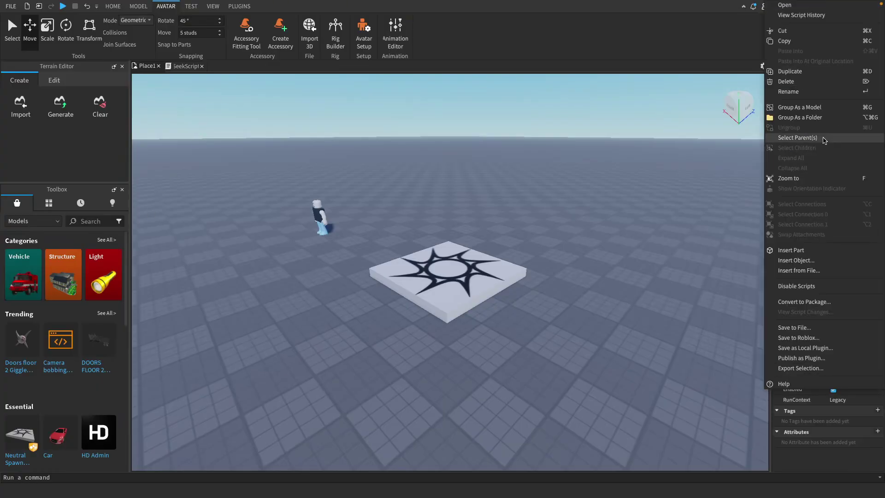
pyautogui.click(804, 71)
pyautogui.hotkey('ctrl', 'd')
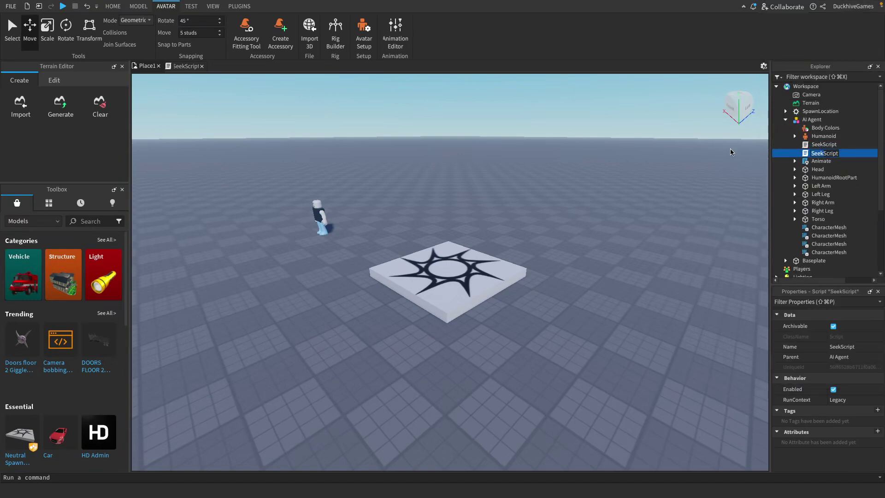
pyautogui.write('Fl')
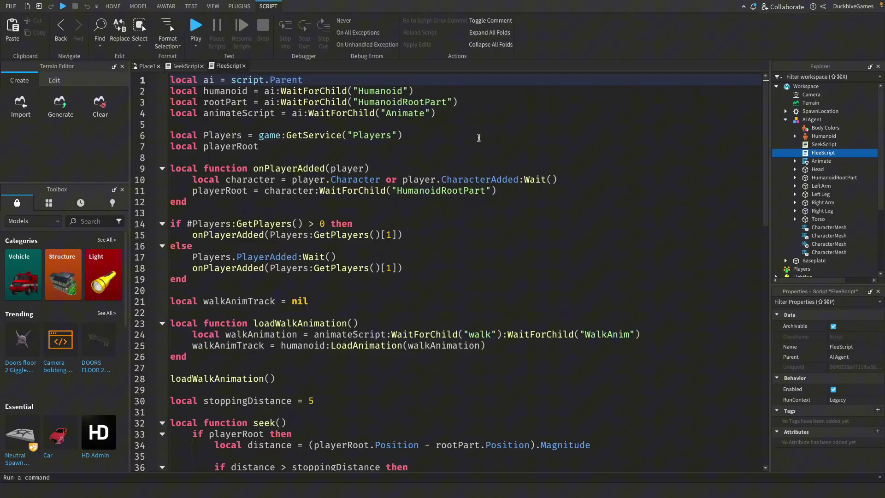
pyautogui.scroll(-1, 280, 351)
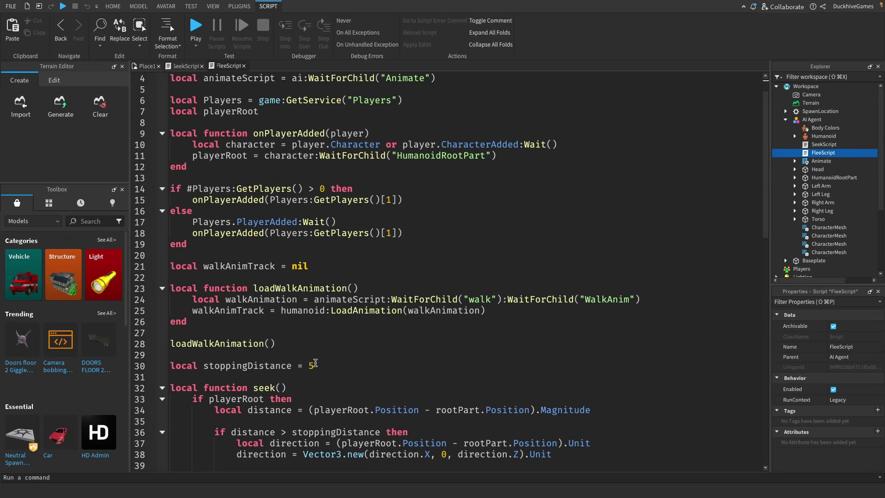
# Set stoppingDistance to 50 and rename the seek function on line 32 to flee
pyautogui.click(316, 365)
pyautogui.write('0')
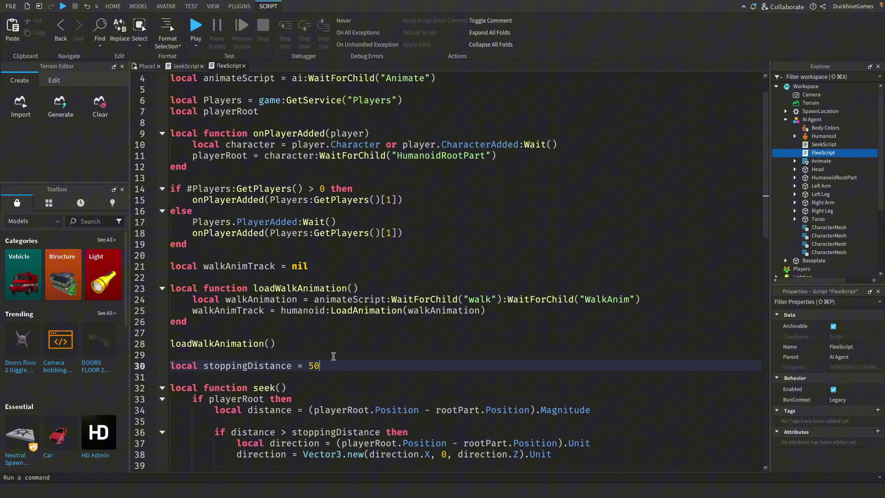
pyautogui.scroll(-2, 324, 353)
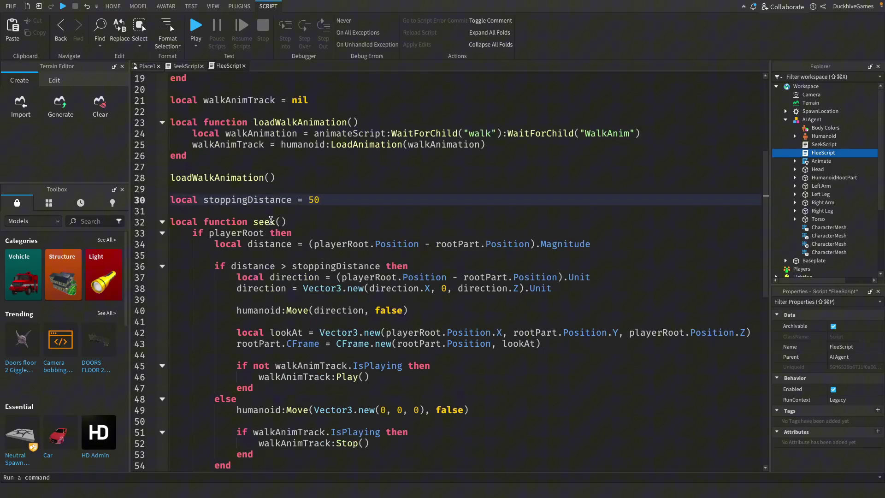
pyautogui.doubleClick(265, 222)
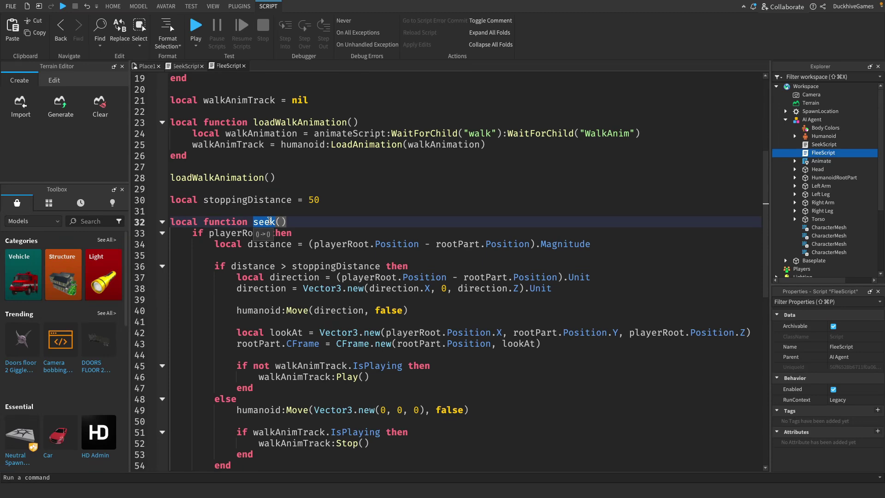
pyautogui.write('flee')
pyautogui.click(217, 311)
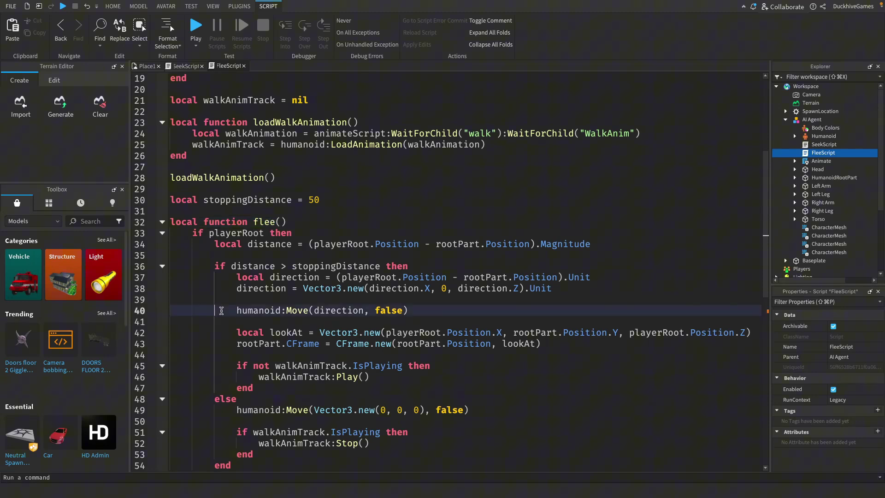
pyautogui.scroll(-3, 217, 310)
pyautogui.scroll(-3, 217, 318)
# Rename the seek() call in the loop to flee, then select the direction variable on line 37
pyautogui.click(208, 322)
pyautogui.doubleClick(208, 322)
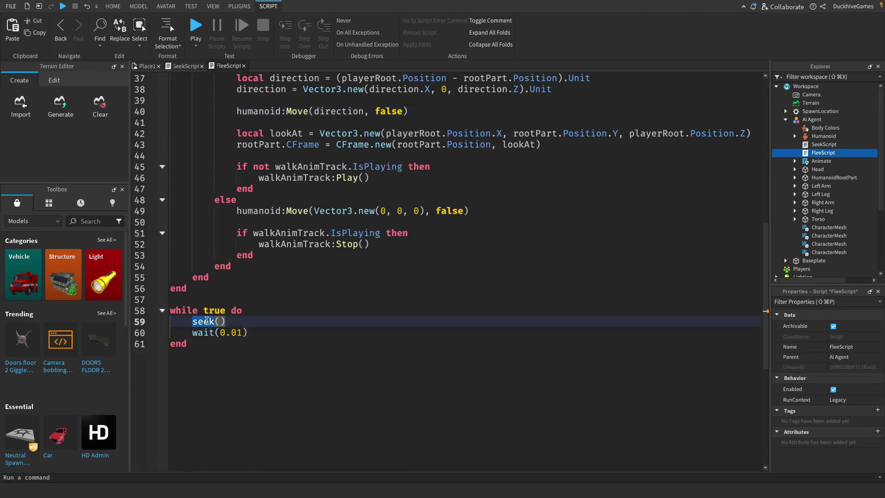
pyautogui.write('flee')
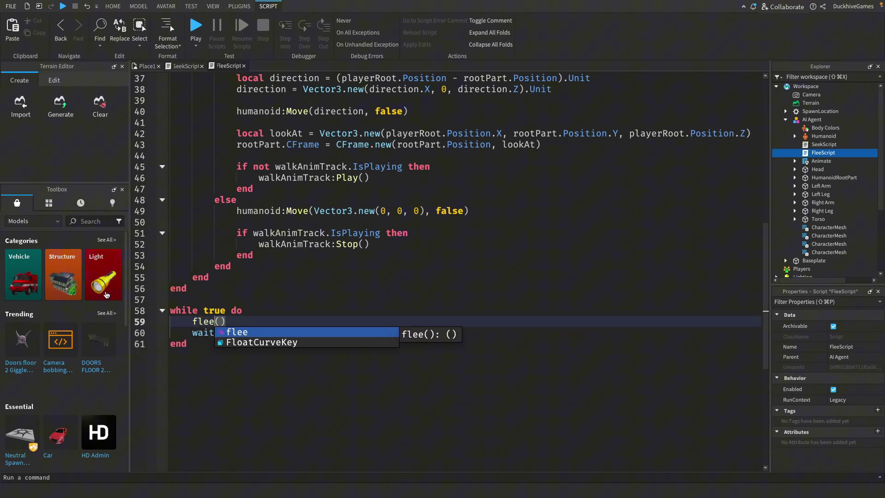
pyautogui.click(335, 235)
pyautogui.scroll(2, 335, 238)
pyautogui.scroll(2, 335, 237)
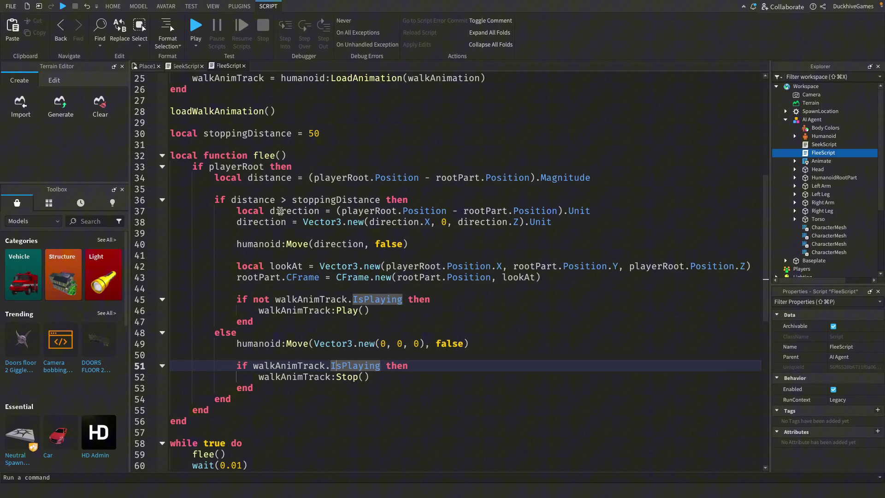
pyautogui.doubleClick(281, 210)
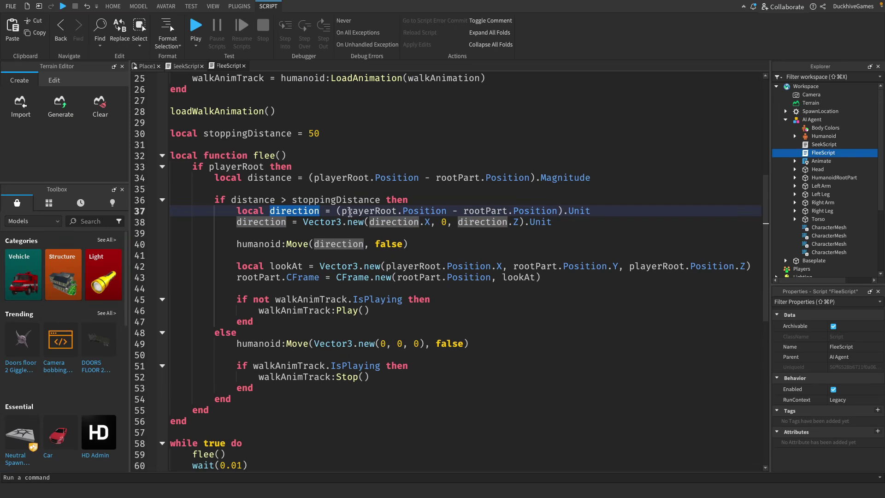
pyautogui.moveTo(367, 211)
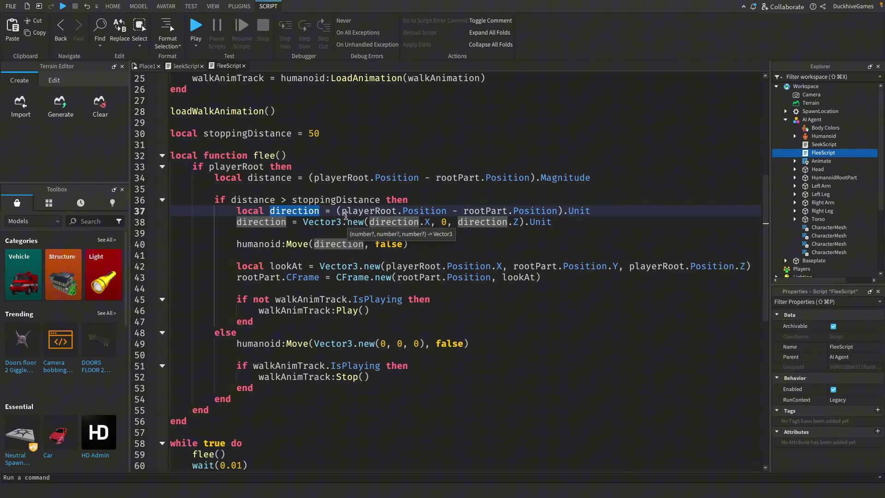
# Rework line 37's direction calculation around rootPart.Position and remove the stray space
pyautogui.moveTo(338, 211); pyautogui.dragTo(444, 212)
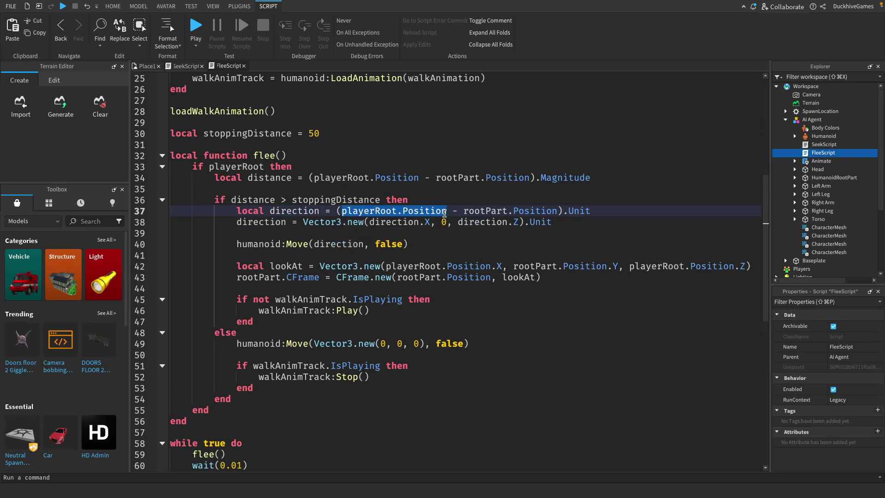
pyautogui.write('(')
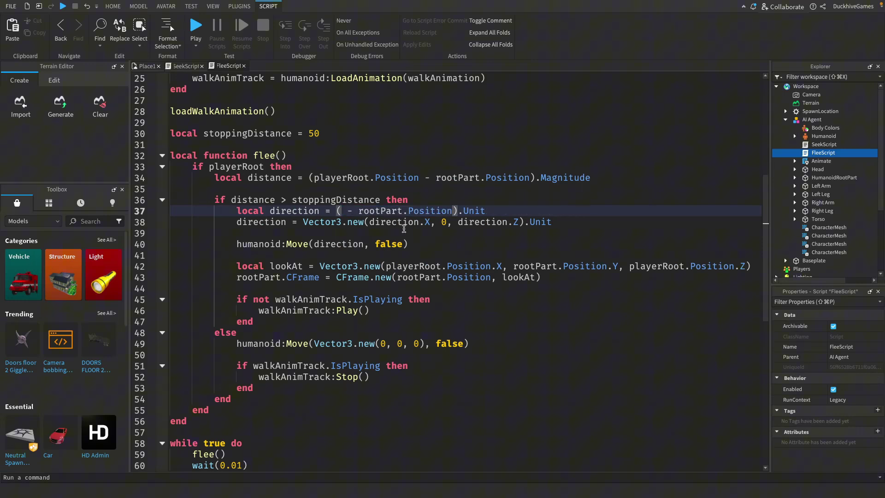
pyautogui.click(457, 211)
pyautogui.write('- playerRoot.Position')
pyautogui.click(347, 211)
pyautogui.press('BackSpace')
pyautogui.press('BackSpace')
pyautogui.press('BackSpace')
pyautogui.click(351, 245)
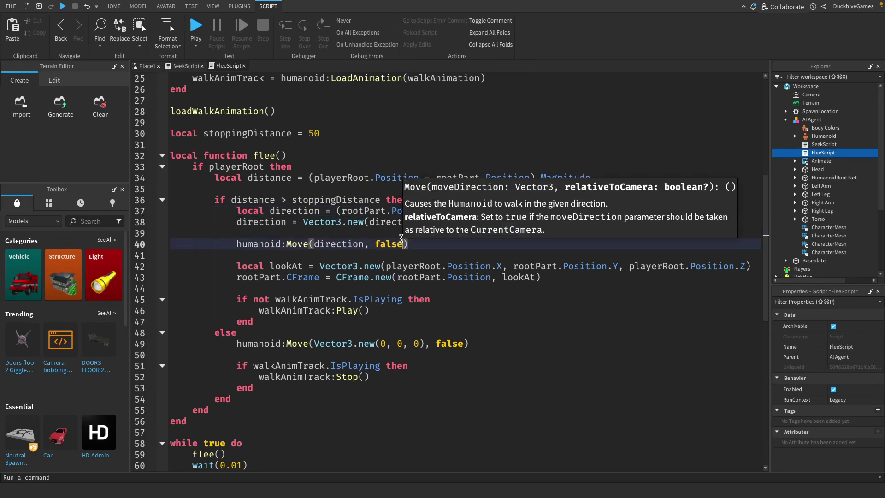
# Rename the lookAt variable to lookAway on lines 42 and 43
pyautogui.click(283, 268)
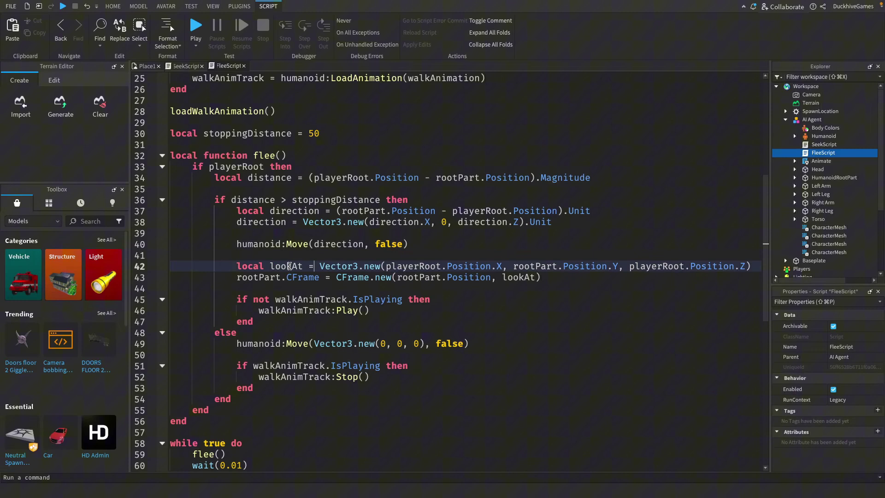
pyautogui.doubleClick(290, 267)
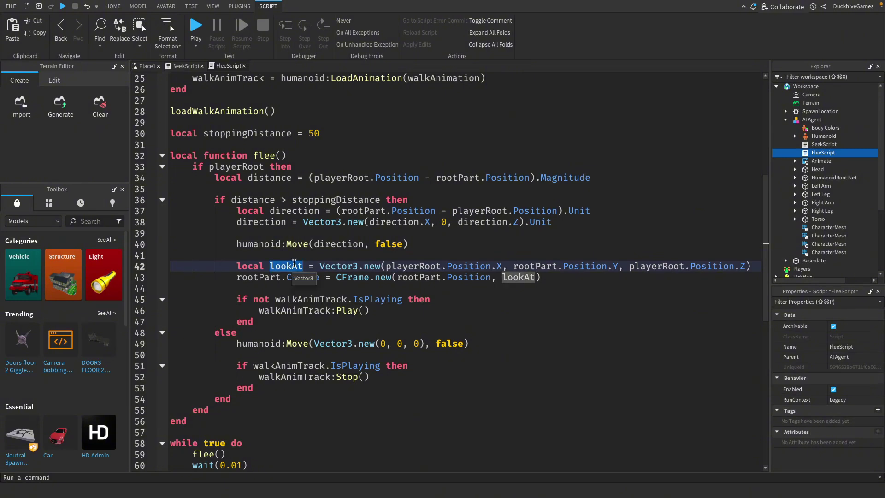
pyautogui.write('lookAwa')
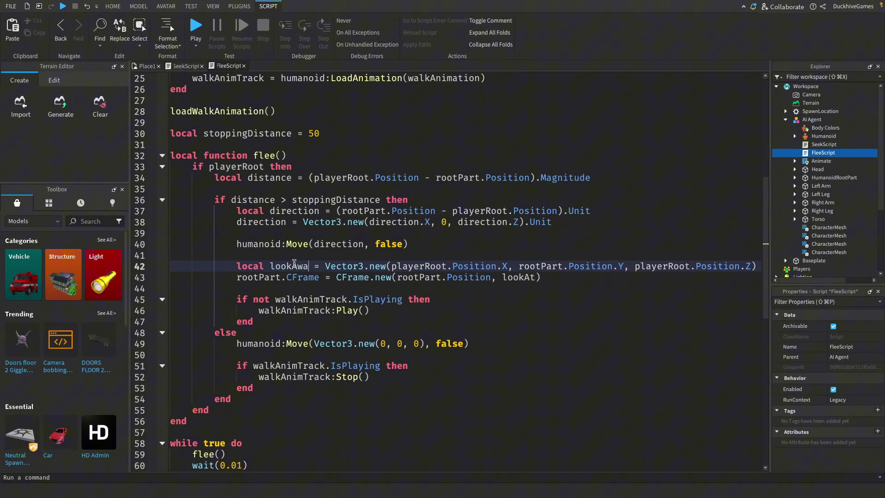
pyautogui.write('y')
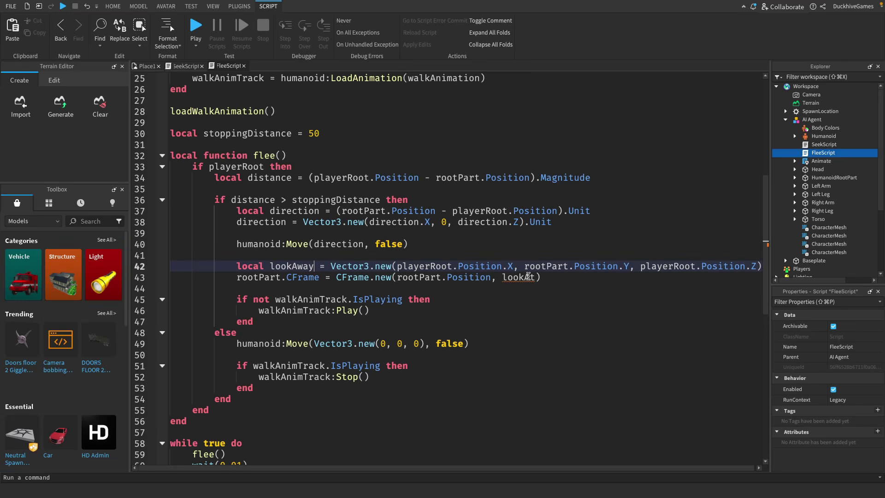
pyautogui.doubleClick(528, 276)
pyautogui.write('lo')
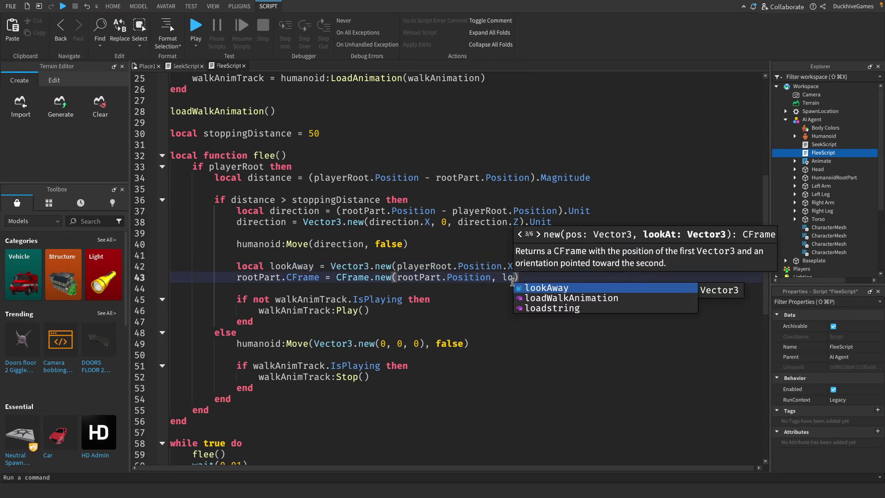
pyautogui.write('ok')
pyautogui.press('Tab')
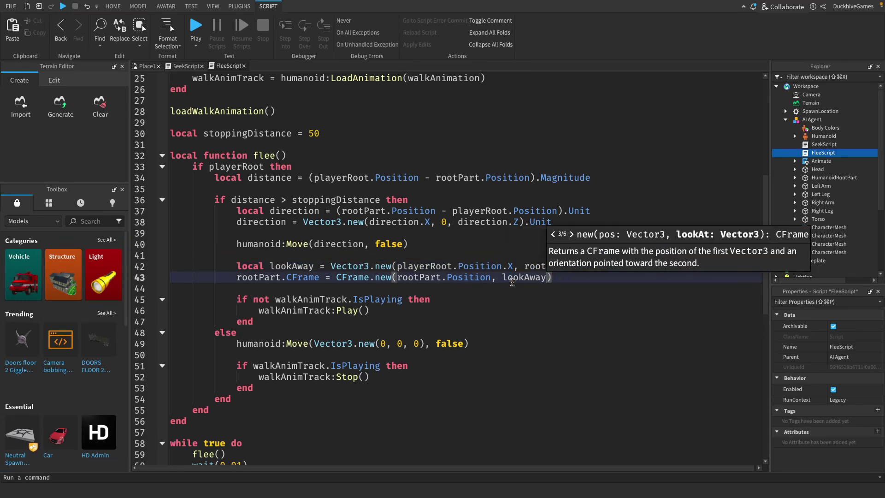
# Replace the lookAway expression with rootPart.Position + direction and check direction's uses
pyautogui.click(334, 265)
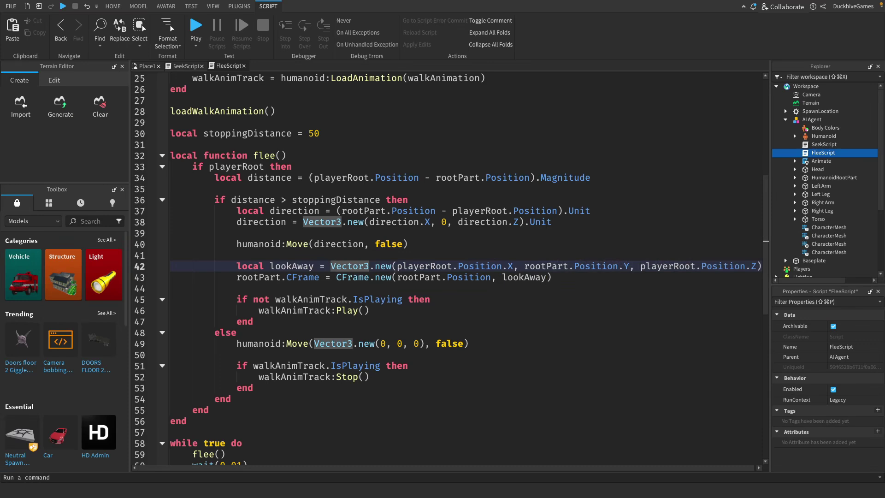
pyautogui.moveTo(331, 265); pyautogui.dragTo(775, 267)
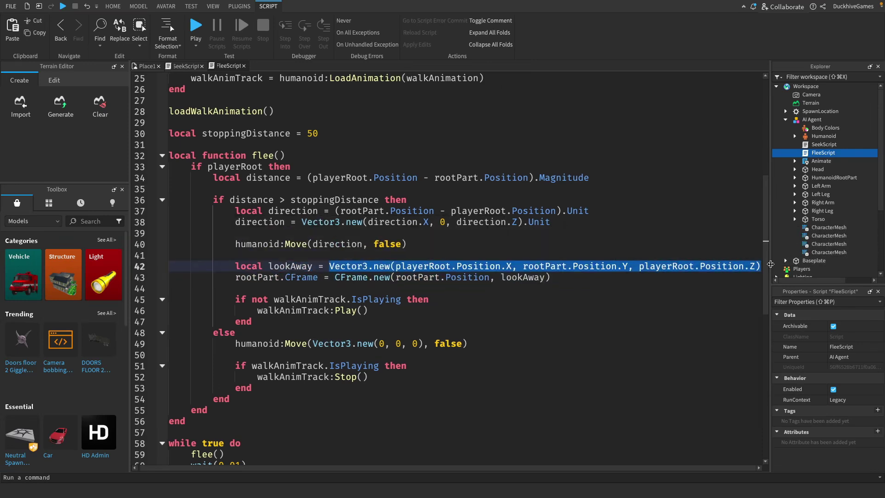
pyautogui.press('BackSpace')
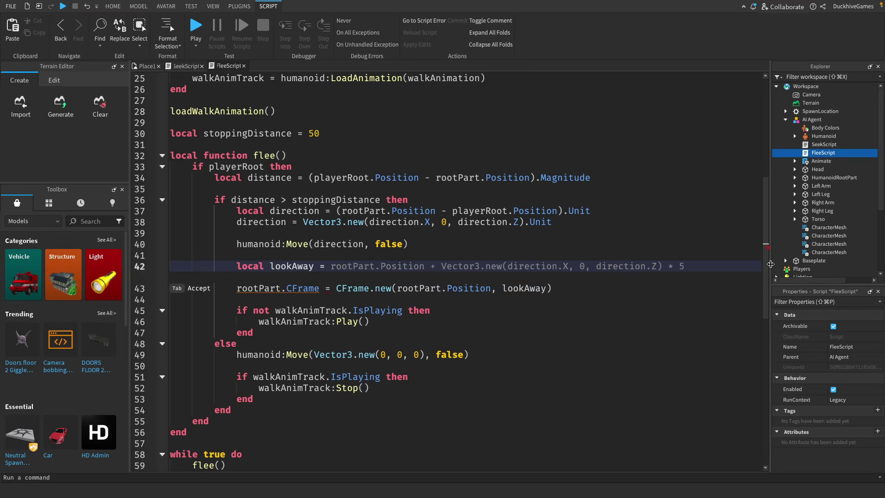
pyautogui.write('root')
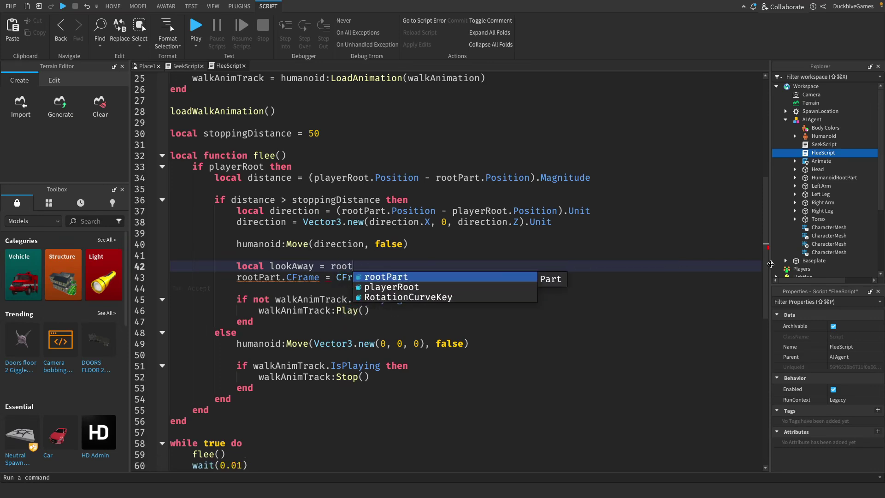
pyautogui.write('Part.')
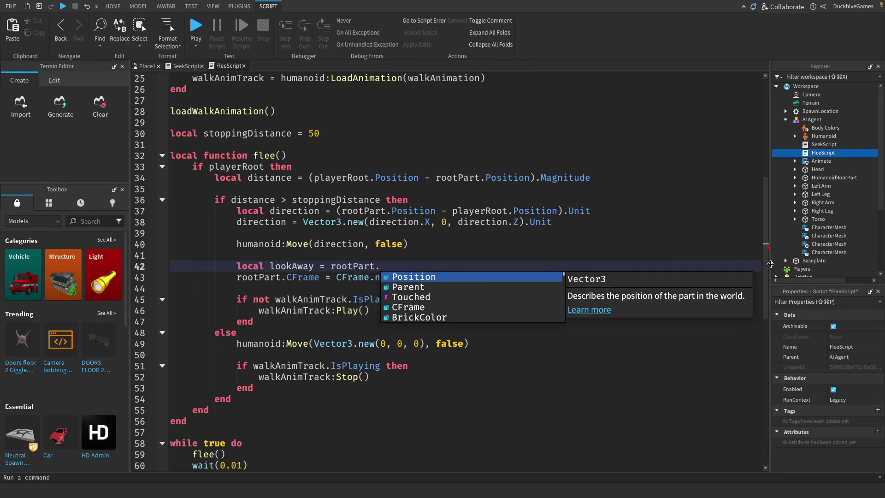
pyautogui.write('P')
pyautogui.press('Tab')
pyautogui.write('+')
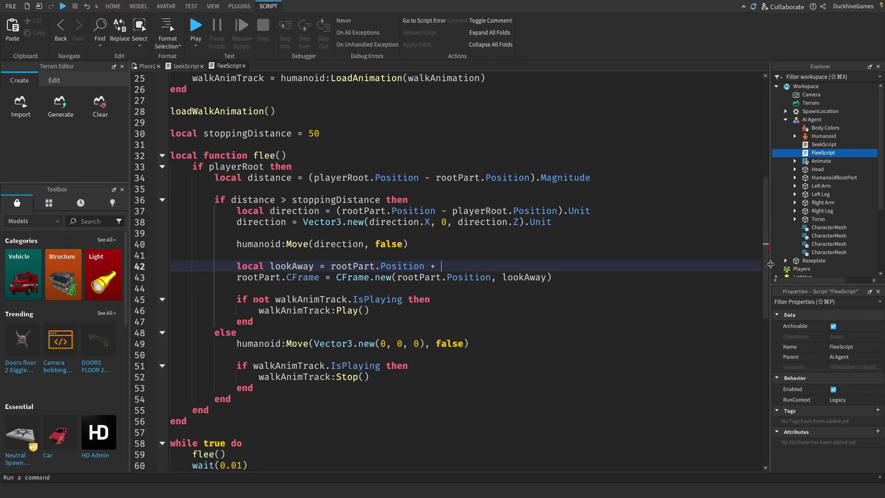
pyautogui.write(' dir')
pyautogui.press('Tab')
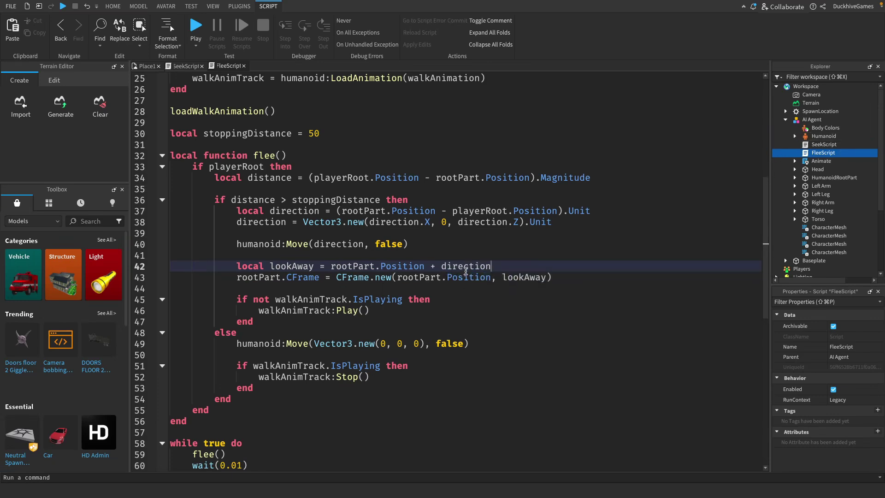
pyautogui.click(465, 270)
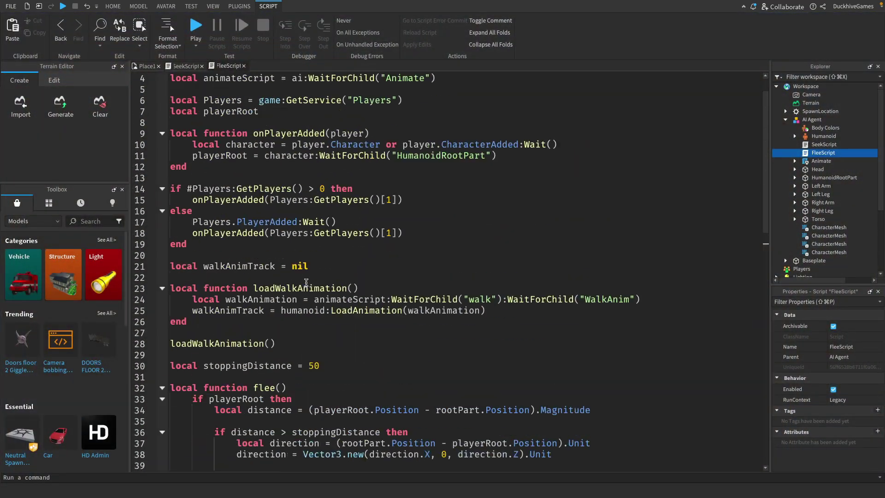
pyautogui.scroll(1, 305, 281)
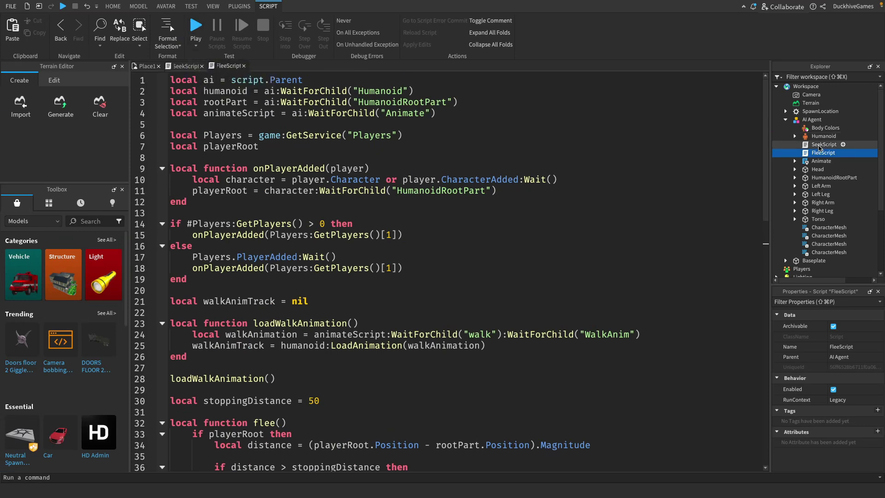
# Disable the AI Agent's SeekScript so only the flee logic runs
pyautogui.click(819, 146)
pyautogui.rightClick(819, 147)
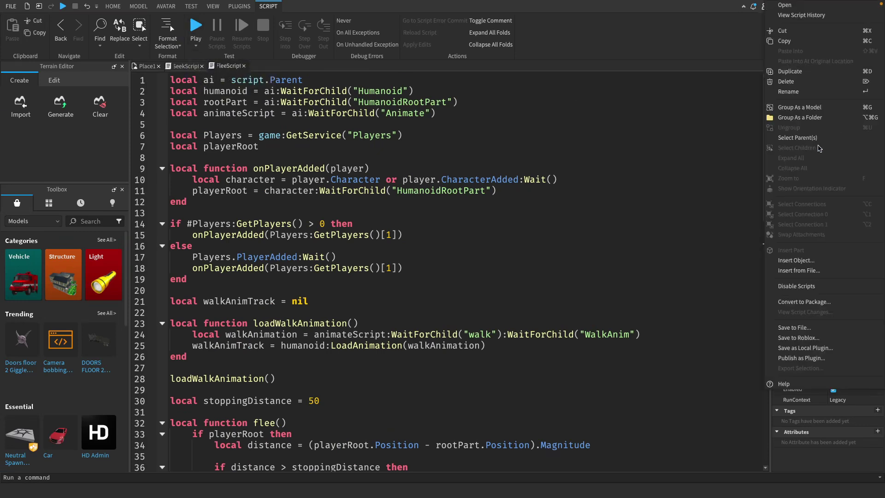
pyautogui.click(811, 285)
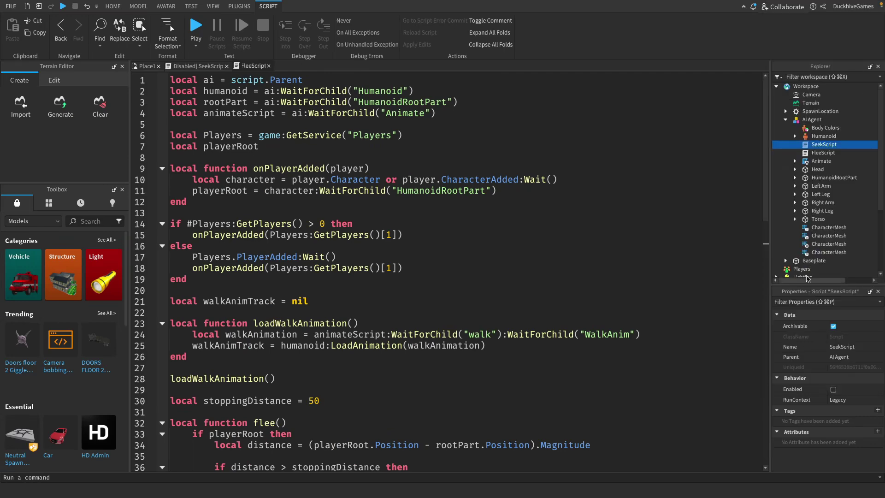
# Play-test the game, walking the avatar toward the AI Agent
pyautogui.click(419, 179)
pyautogui.press('F5')
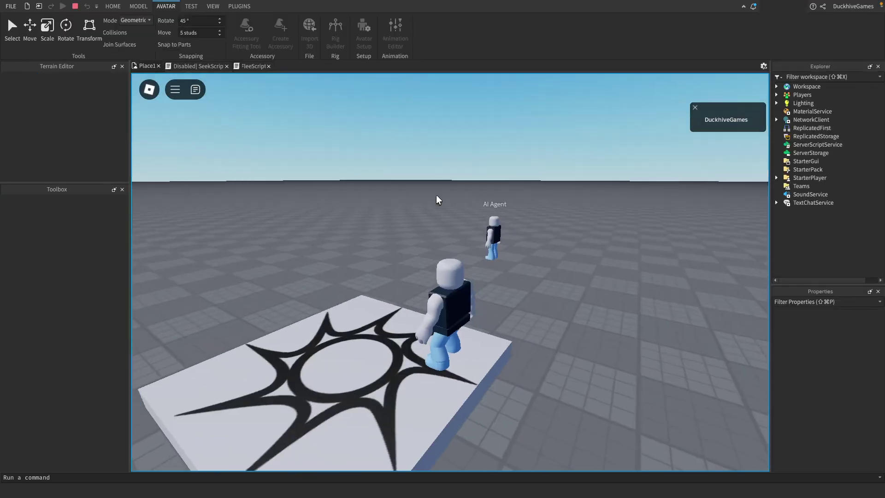
pyautogui.press('w')
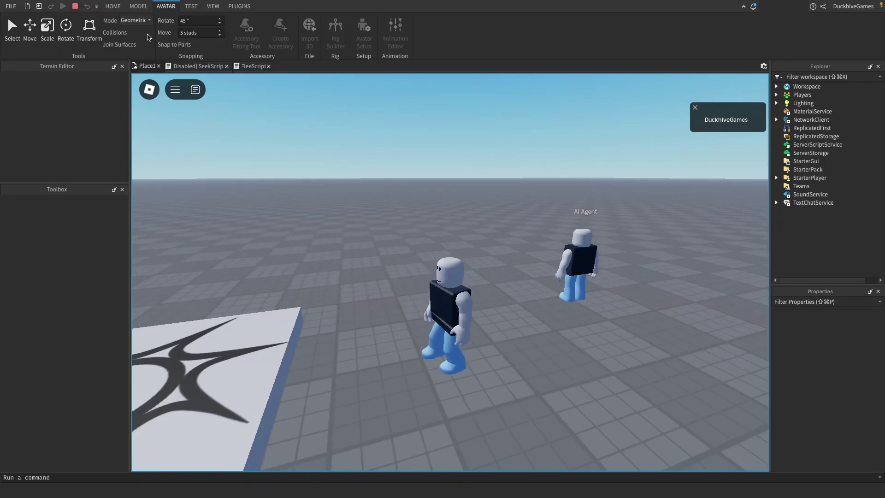
# Stop the playtest and show the Output window from the View tab
pyautogui.click(76, 6)
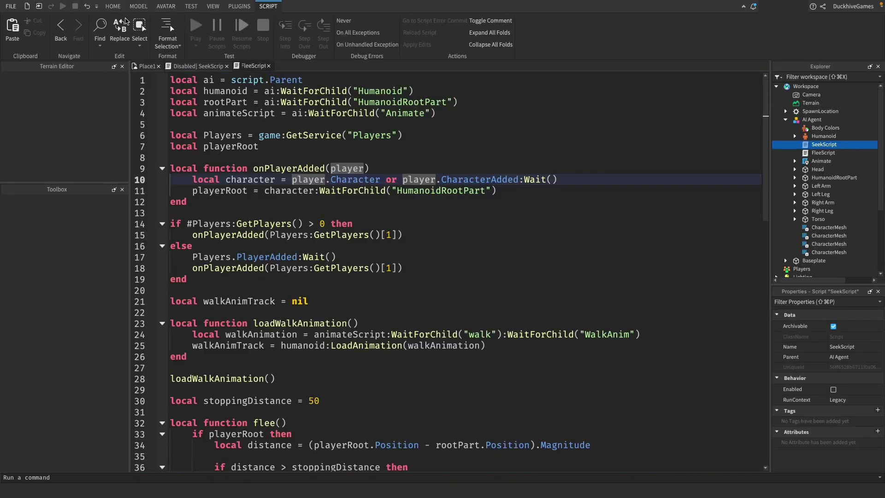
pyautogui.click(213, 7)
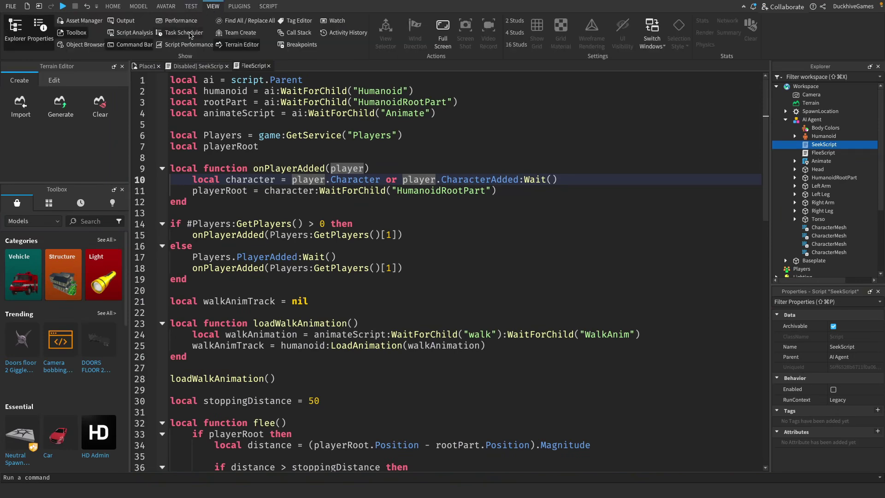
pyautogui.click(129, 23)
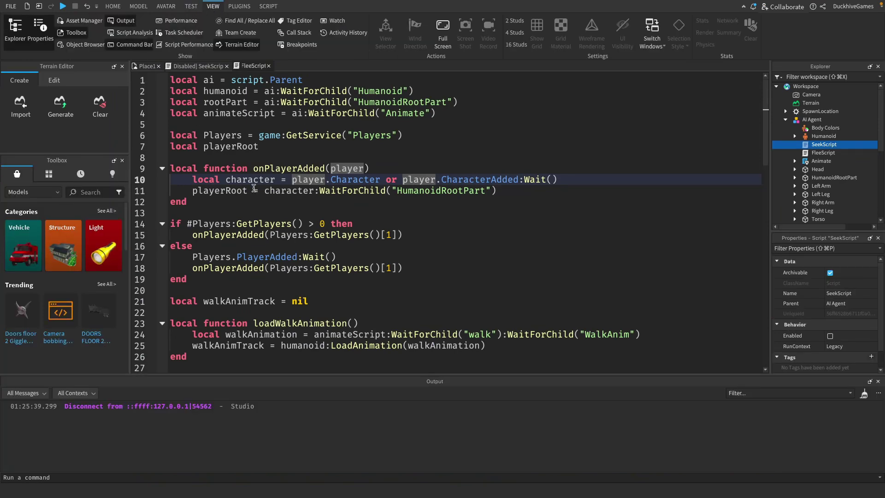
# With the cursor on line 11, run another play test and end it
pyautogui.click(253, 189)
pyautogui.click(62, 6)
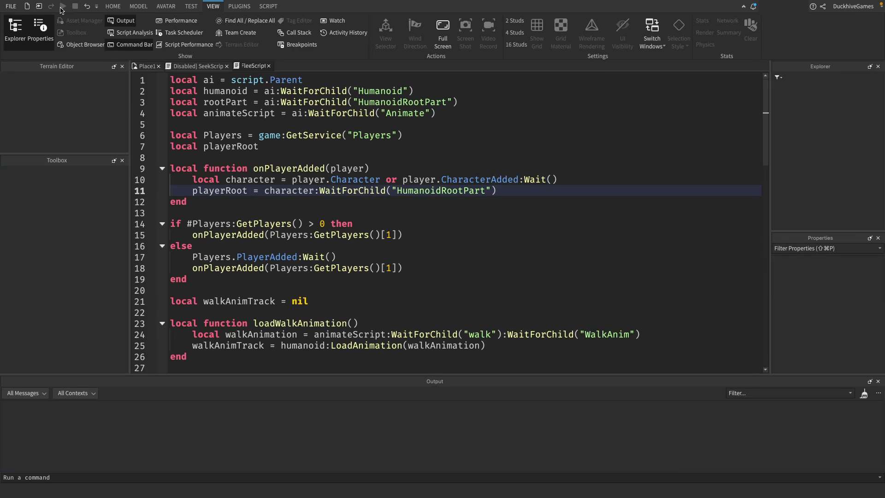
pyautogui.hotkey('shift', 'F5')
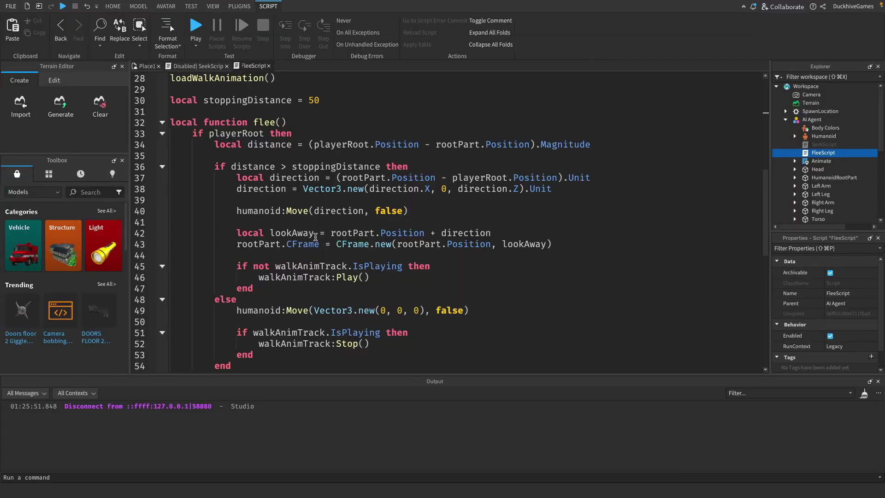
pyautogui.scroll(1, 318, 233)
pyautogui.scroll(3, 318, 232)
pyautogui.scroll(-2, 317, 232)
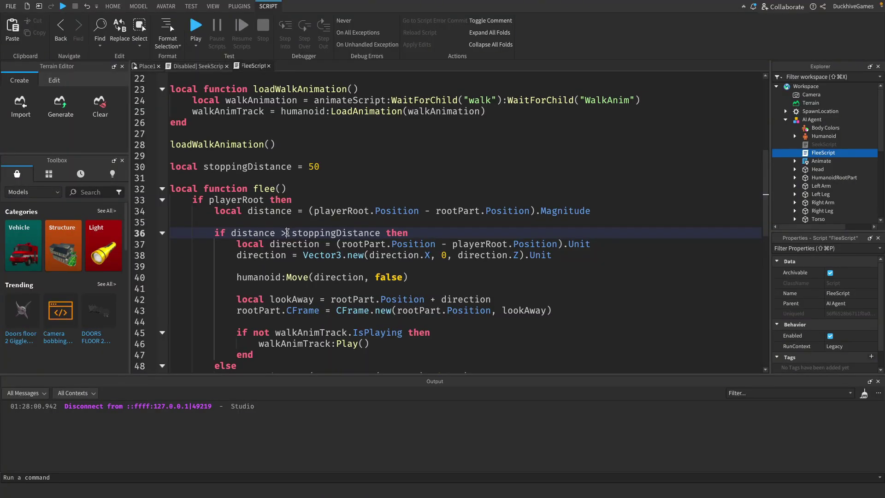
# Select the > operator in line 36's flee condition so it can become <
pyautogui.doubleClick(283, 233)
pyautogui.write('<')
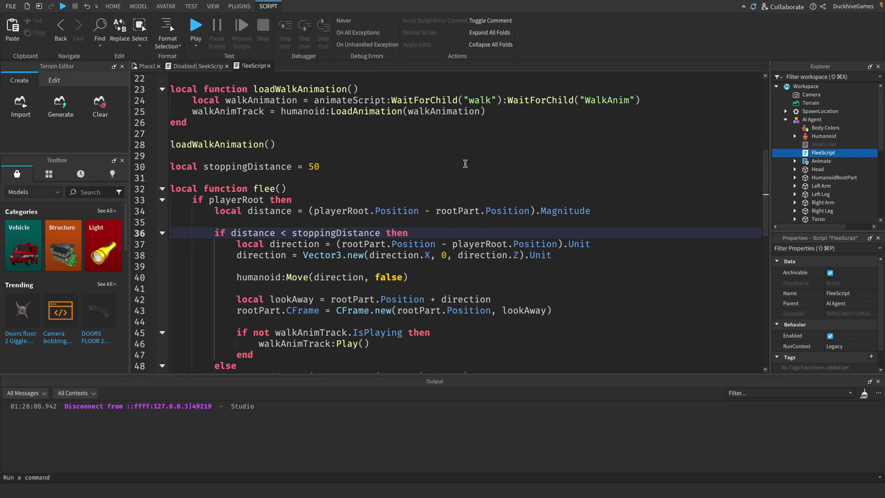